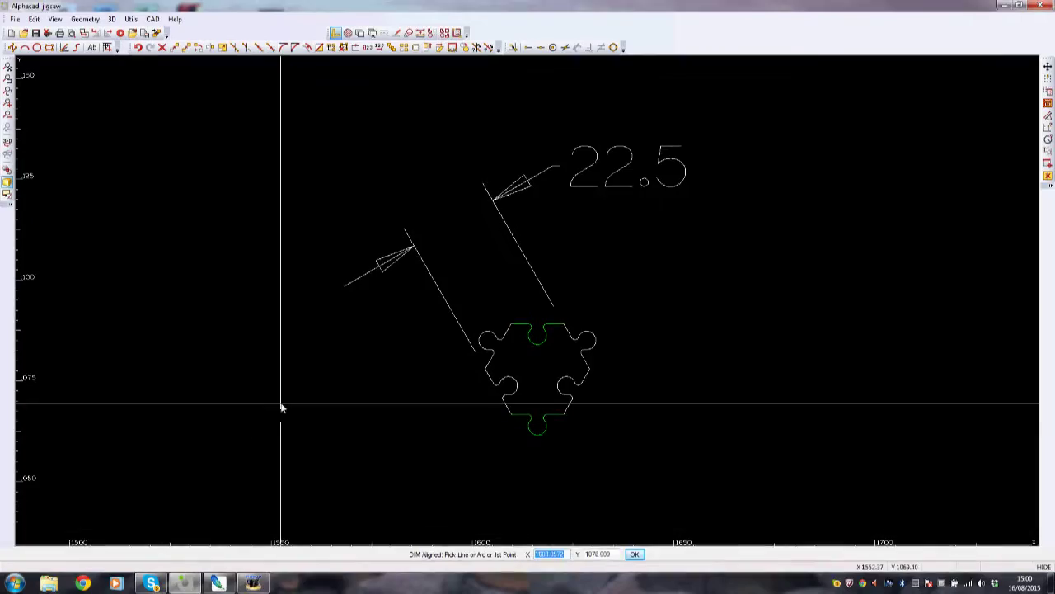
Zoom out and pan until the full jigsaw sheet, its border and piece grid are visible
{"action": "scroll", "coordinate": [281, 407], "scroll_direction": "down", "scroll_amount": 3}
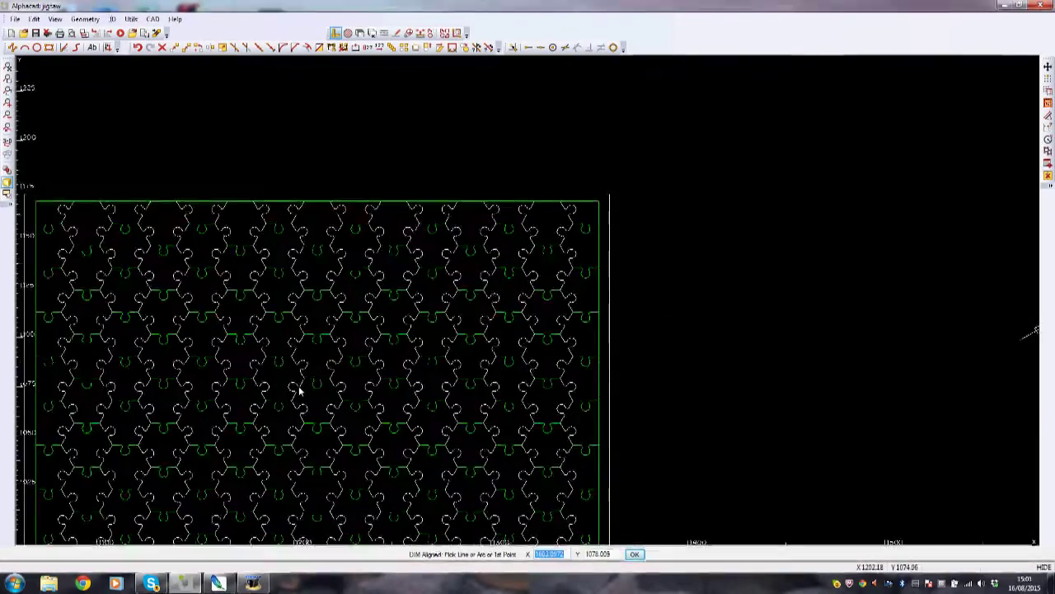
{"action": "key", "text": "Down"}
{"action": "key", "text": "Left"}
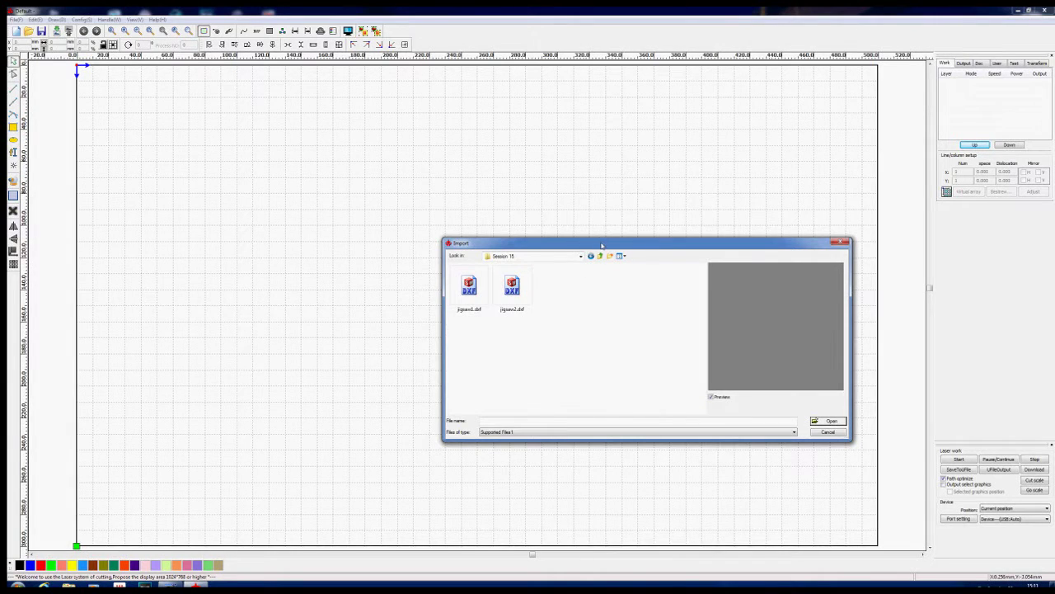
Move the Import dialog aside and import jigsaw1.dxf onto the canvas
{"action": "left_click_drag", "start_coordinate": [602, 243], "coordinate": [378, 135]}
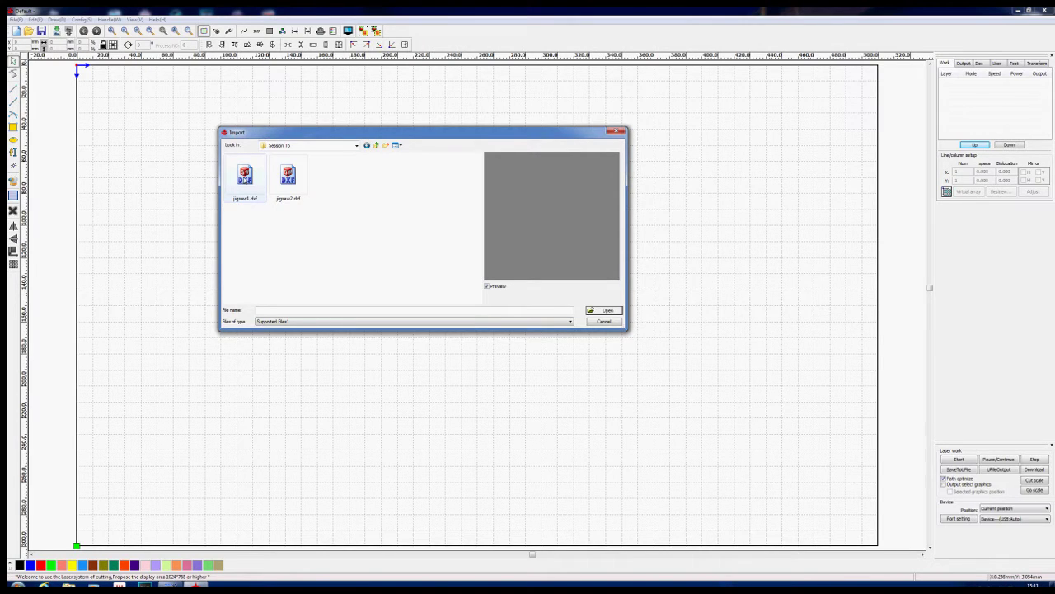
{"action": "double_click", "coordinate": [244, 176]}
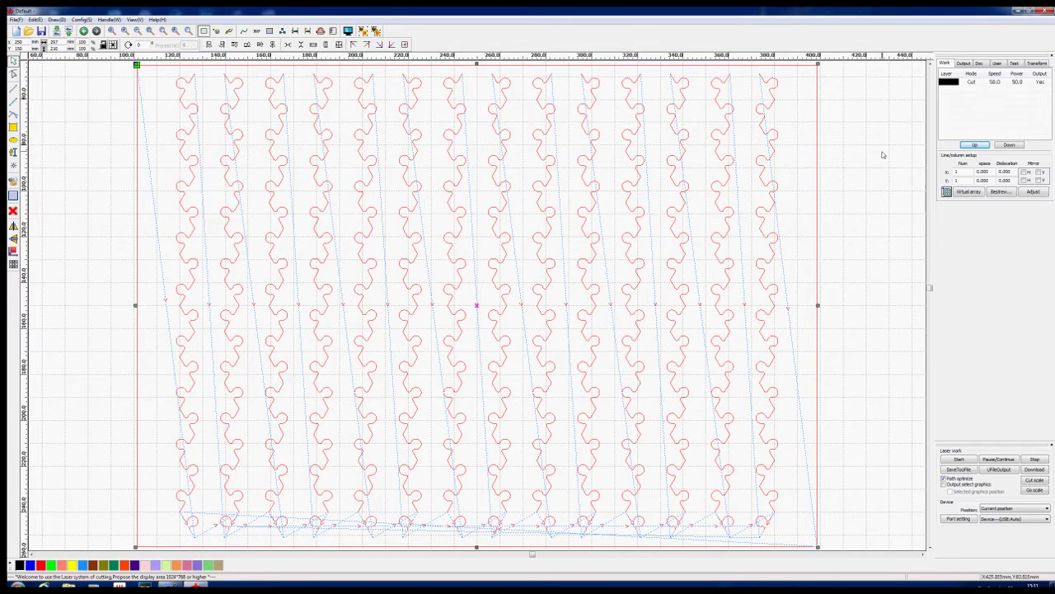
Zoom to the jigsaw1 puzzle lines and assign them to the blue layer
{"action": "scroll", "coordinate": [868, 180], "scroll_direction": "down", "scroll_amount": 5}
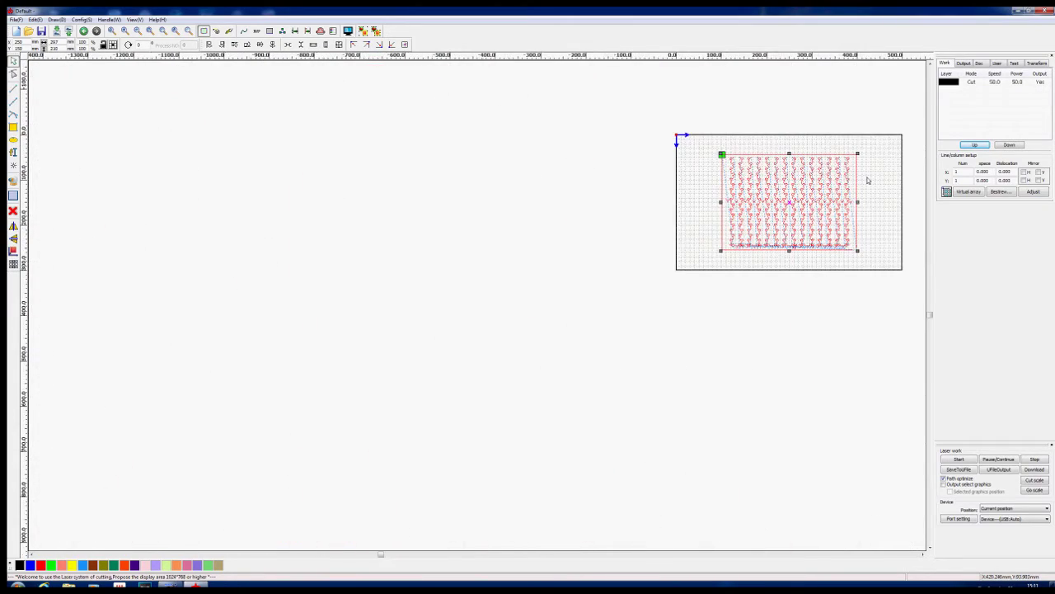
{"action": "scroll", "coordinate": [867, 180], "scroll_direction": "up", "scroll_amount": 4}
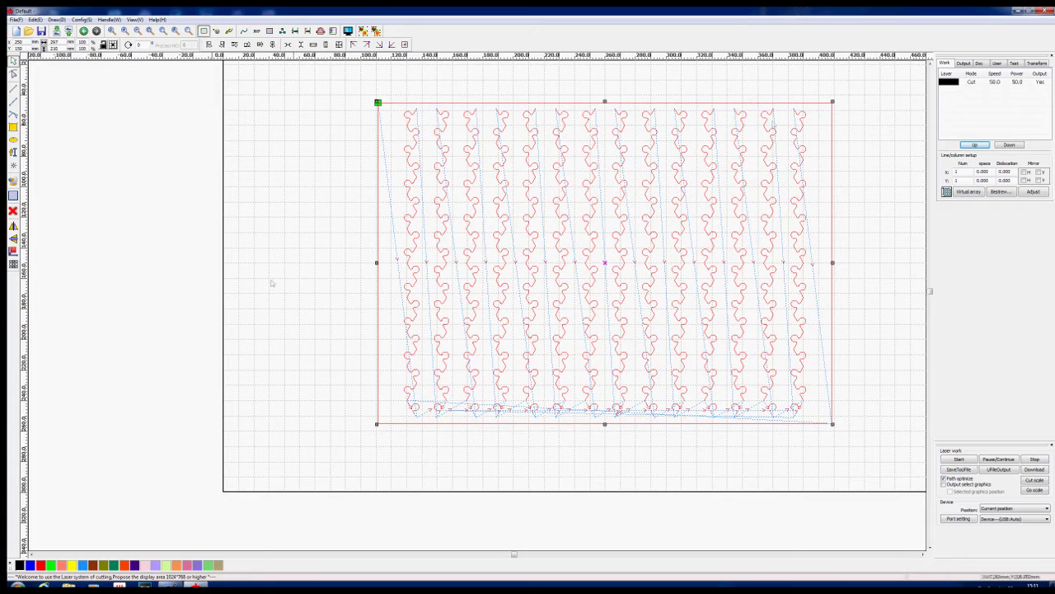
{"action": "left_click", "coordinate": [30, 565]}
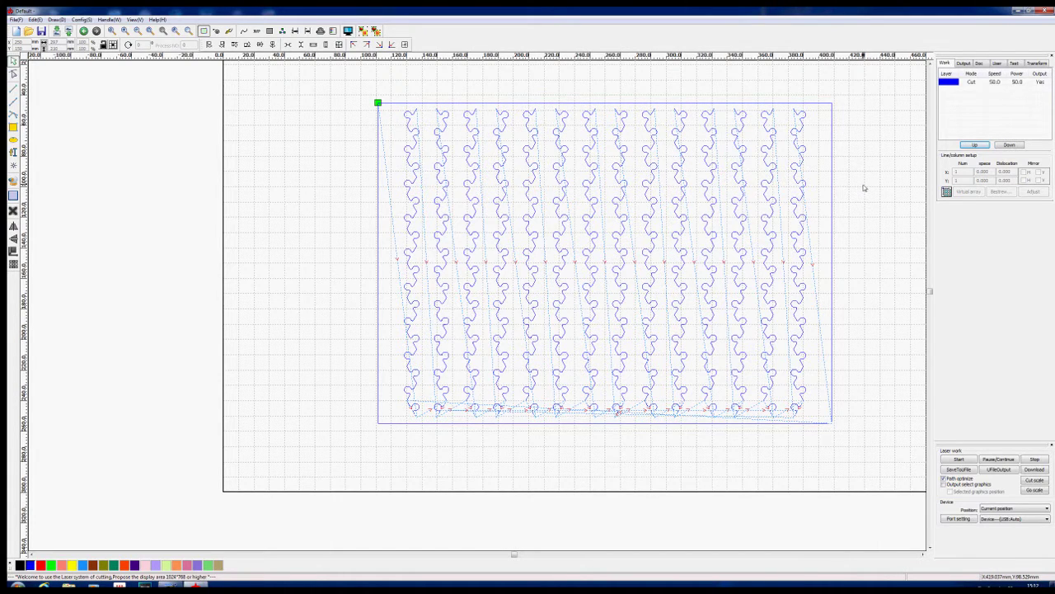
Import jigsaw2.dxf as a second black Cut layer, then deselect it
{"action": "left_click", "coordinate": [14, 19]}
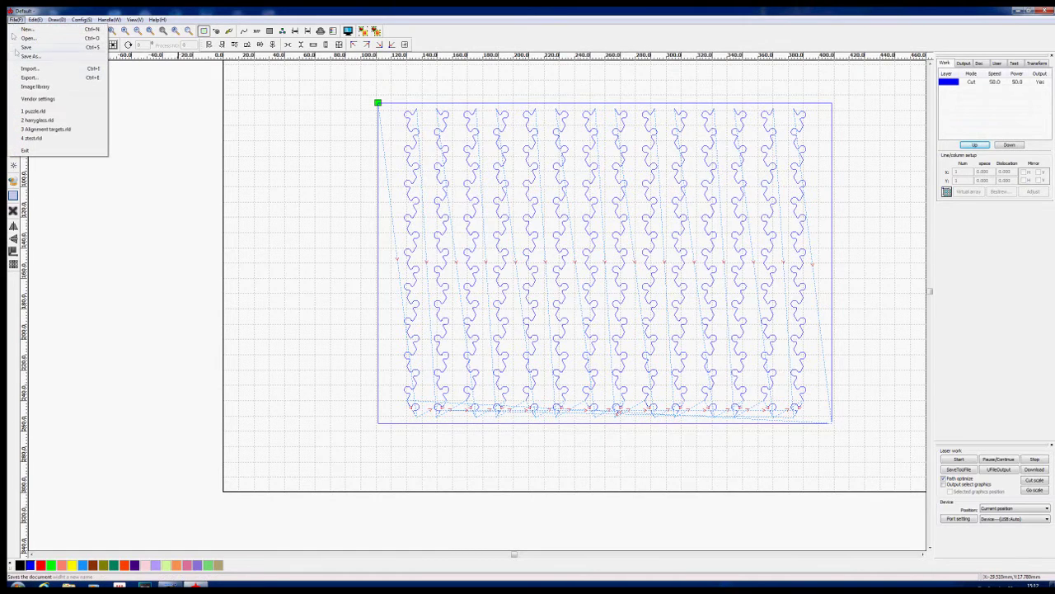
{"action": "left_click", "coordinate": [28, 69]}
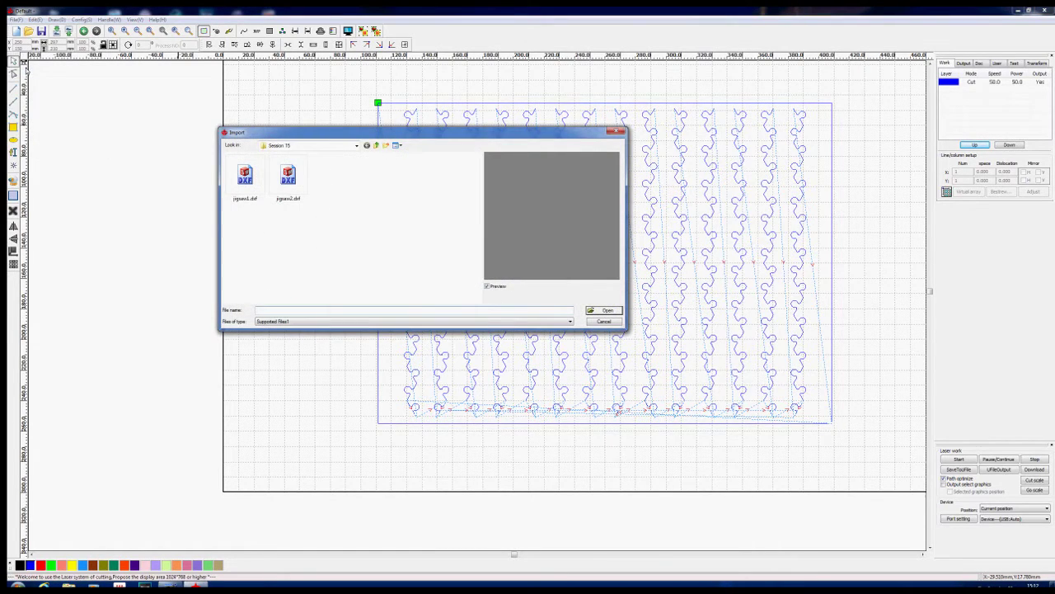
{"action": "double_click", "coordinate": [287, 177]}
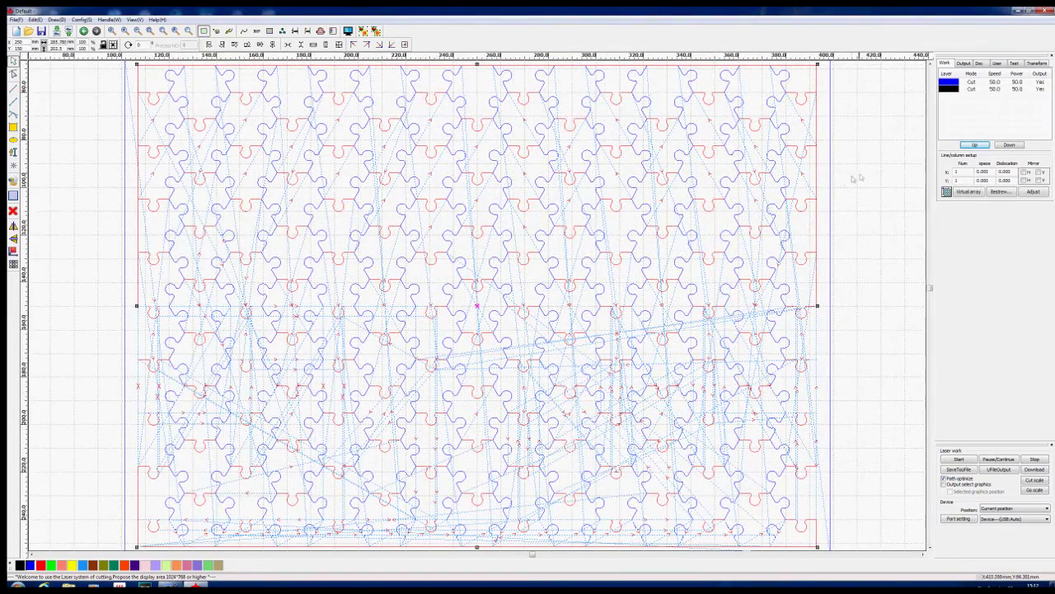
{"action": "left_click", "coordinate": [876, 213]}
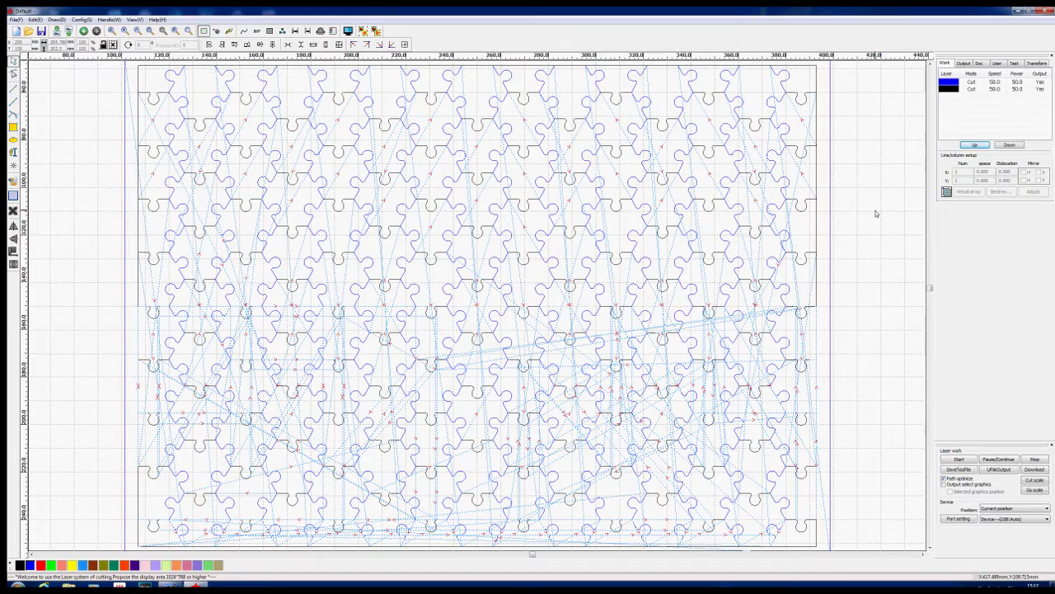
{"action": "left_click", "coordinate": [150, 31]}
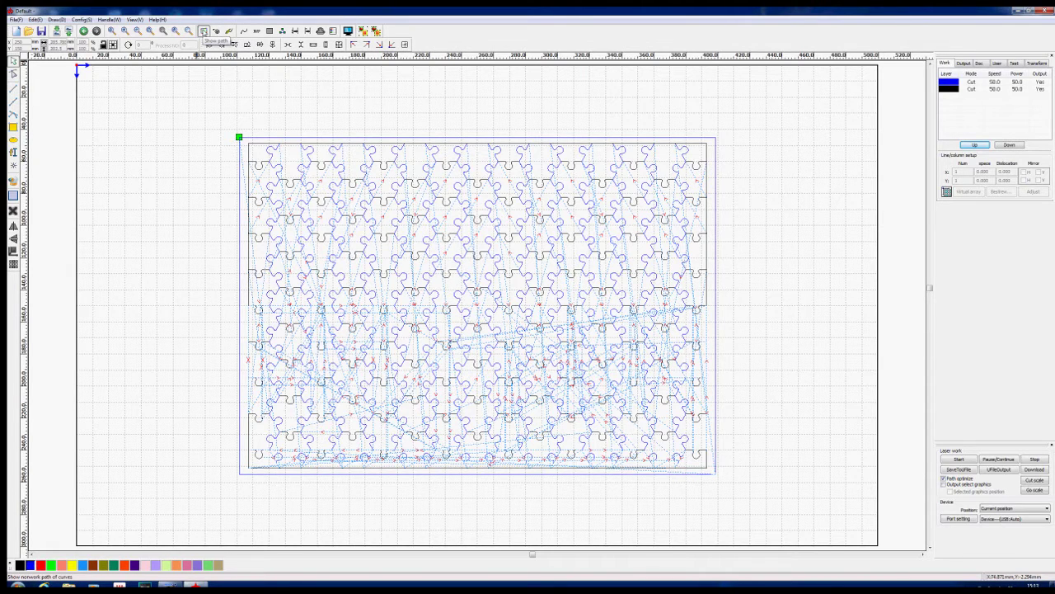
{"action": "left_click", "coordinate": [204, 31]}
{"action": "left_click", "coordinate": [203, 32]}
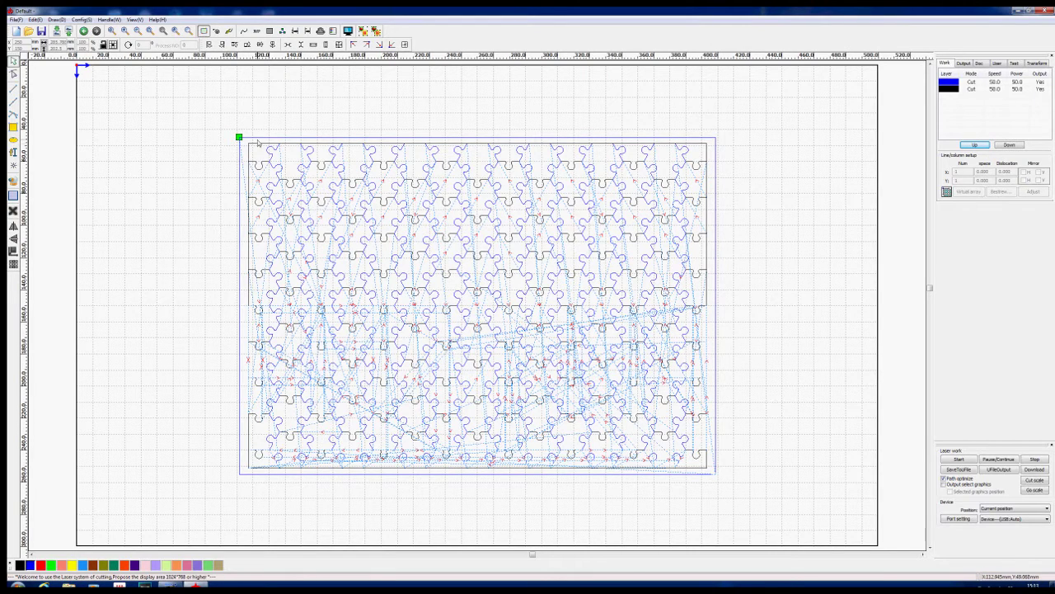
Run Cut optimize on all objects with Order of layer kept and Inside to outside unticked
{"action": "key", "text": "ctrl+a"}
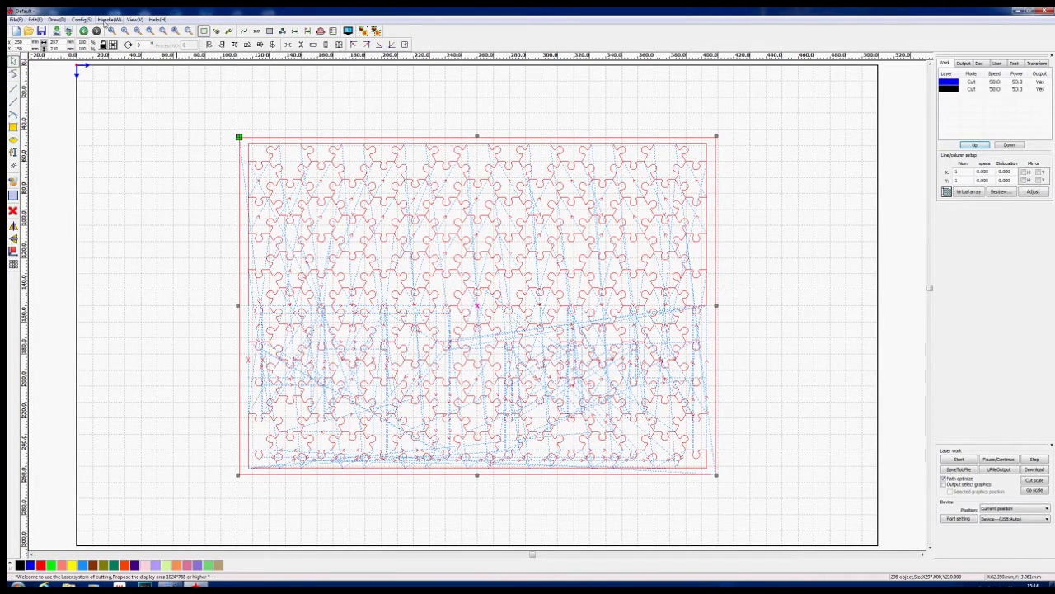
{"action": "left_click", "coordinate": [108, 20]}
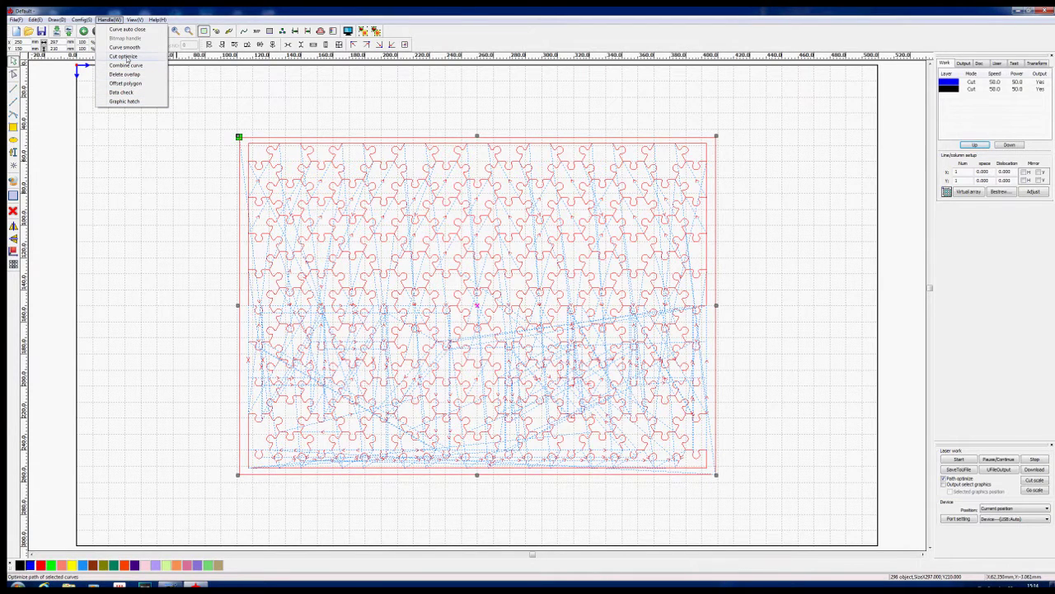
{"action": "left_click", "coordinate": [124, 56]}
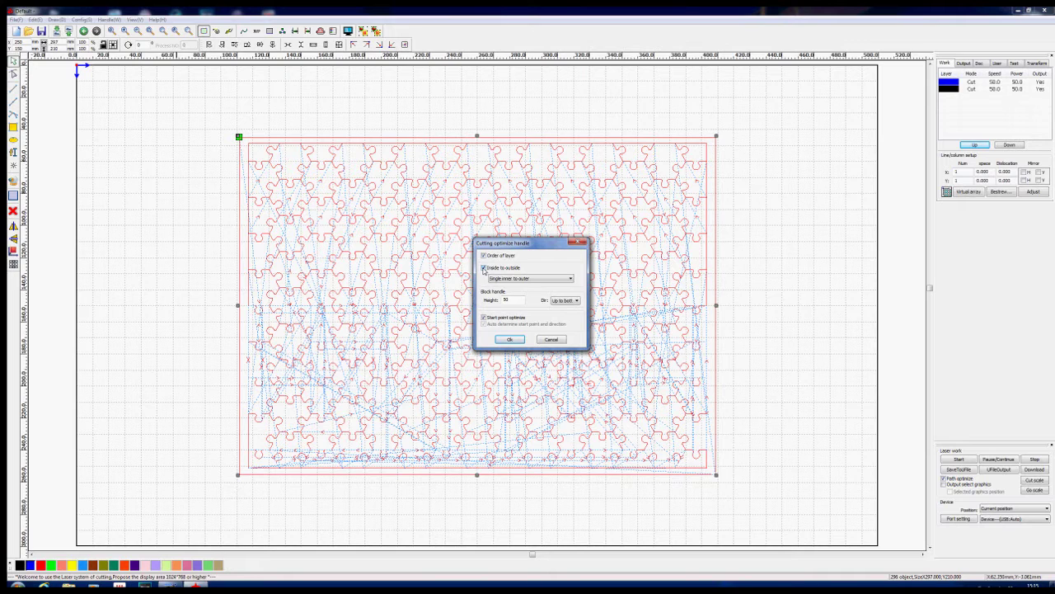
{"action": "left_click", "coordinate": [572, 280]}
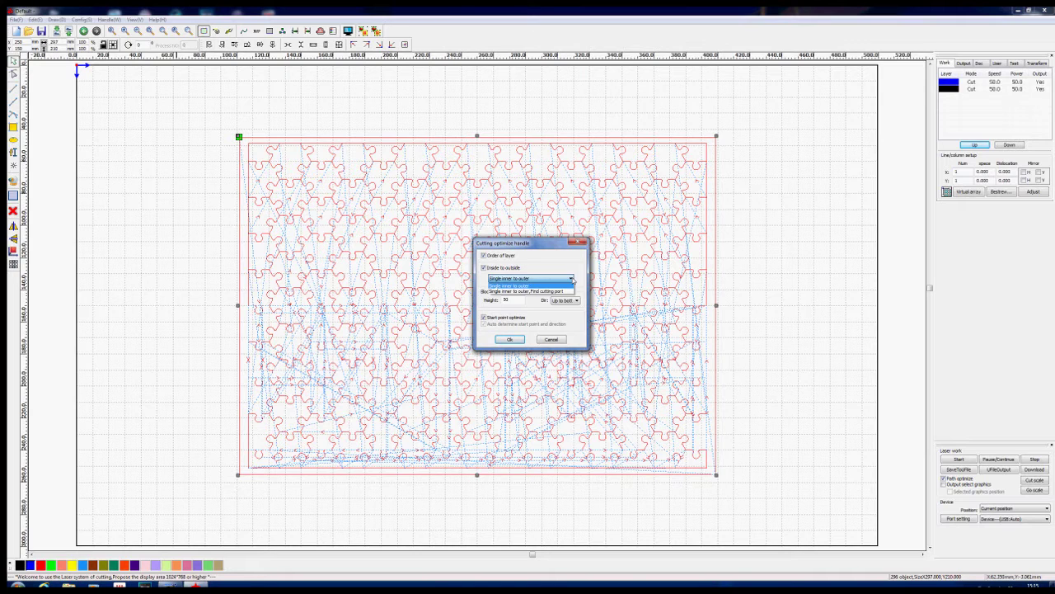
{"action": "left_click", "coordinate": [572, 280]}
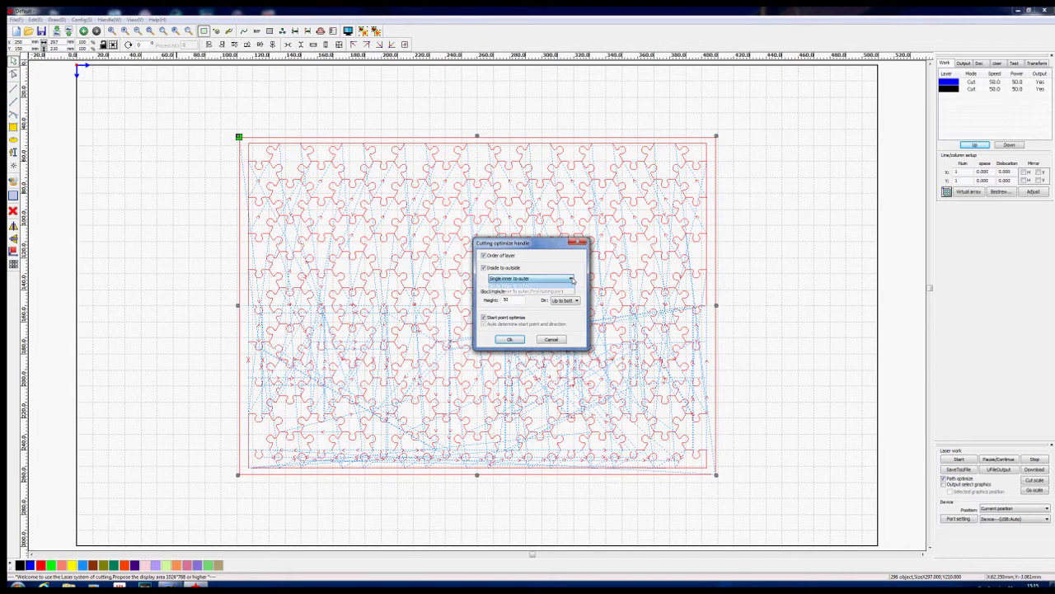
{"action": "left_click", "coordinate": [484, 268]}
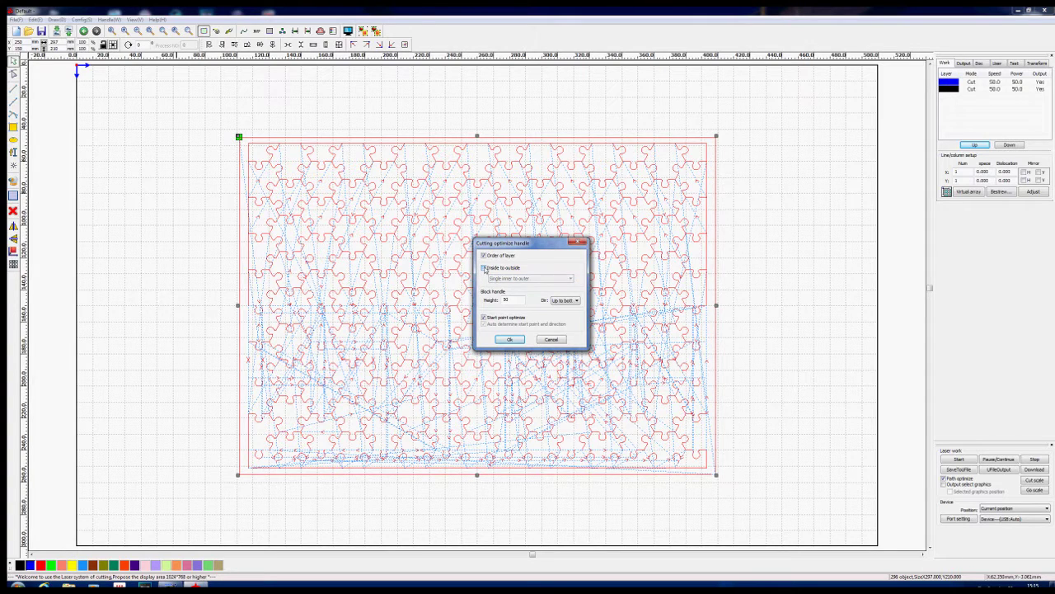
{"action": "left_click", "coordinate": [510, 341]}
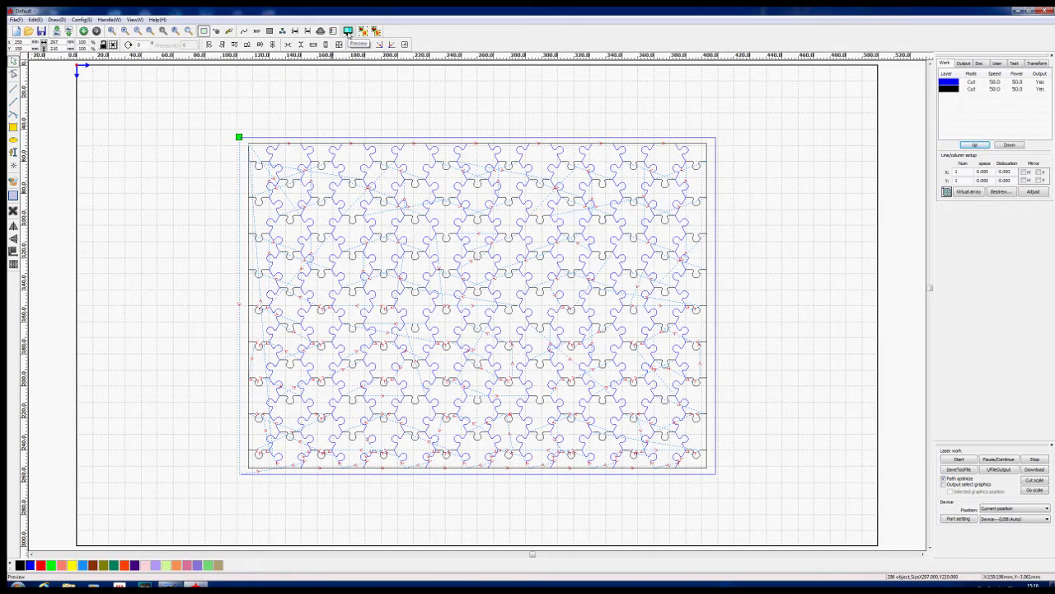
Simulate the cut in preview: estimated 0:05:56.398 total and 12195.5 mm of cutting
{"action": "left_click", "coordinate": [348, 31]}
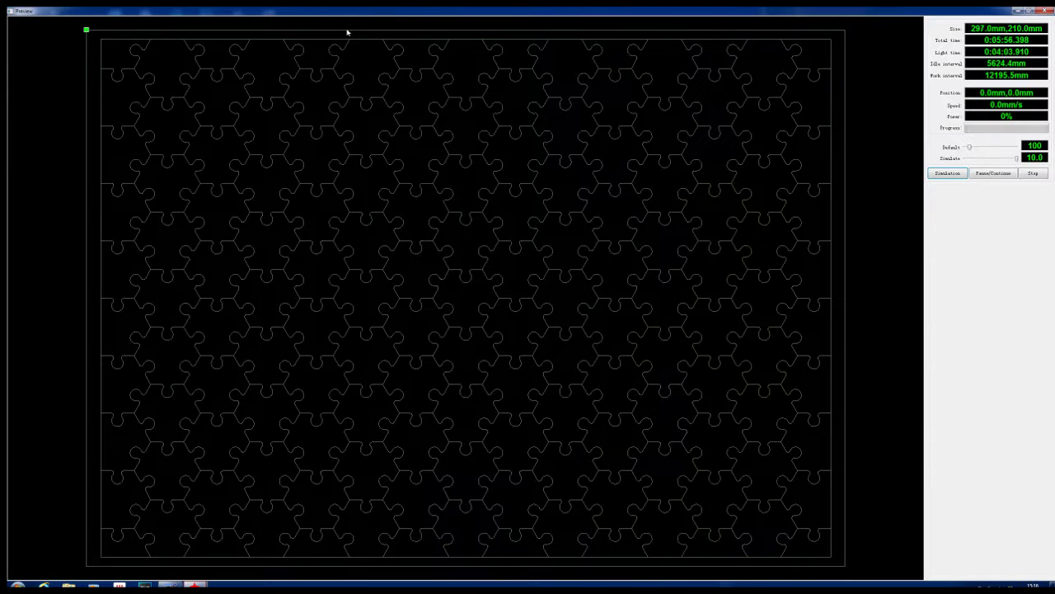
{"action": "left_click_drag", "start_coordinate": [970, 147], "coordinate": [981, 148]}
{"action": "mouse_move", "coordinate": [1017, 157]}
{"action": "left_mouse_down"}
{"action": "mouse_move", "coordinate": [964, 159]}
{"action": "mouse_move", "coordinate": [1020, 158]}
{"action": "left_mouse_up"}
{"action": "left_click", "coordinate": [949, 174]}
{"action": "key", "text": "Escape"}
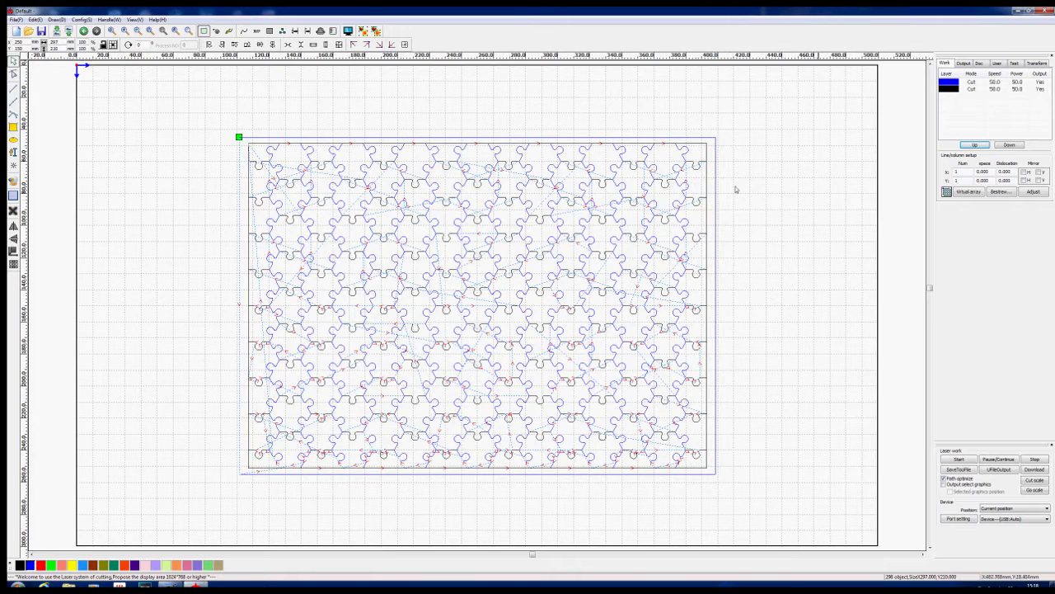
Select only the outer border rectangle and recolour it red as a third Cut layer
{"action": "left_click", "coordinate": [716, 189]}
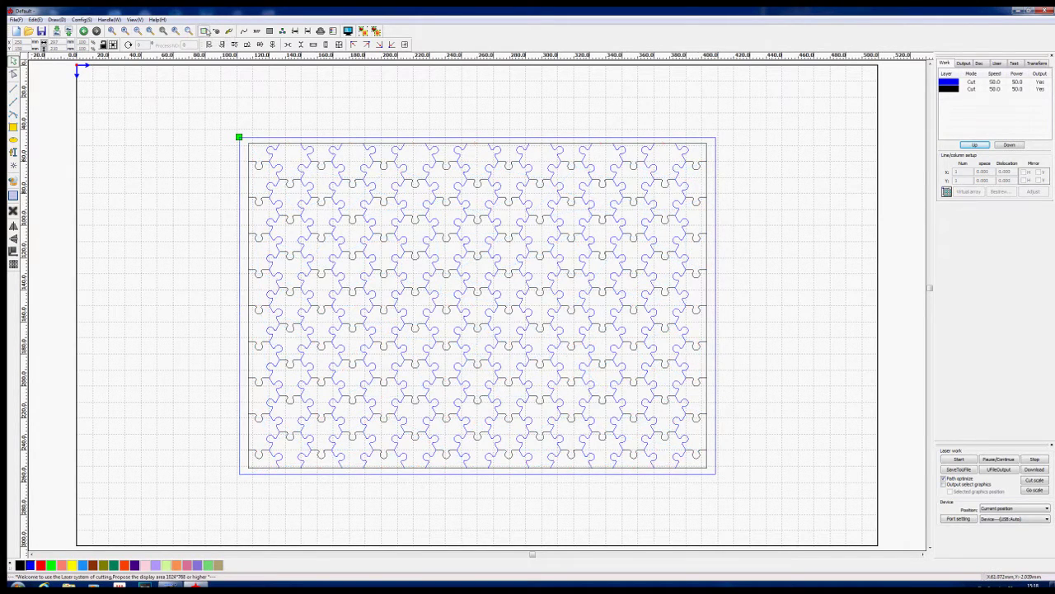
{"action": "left_click", "coordinate": [718, 182]}
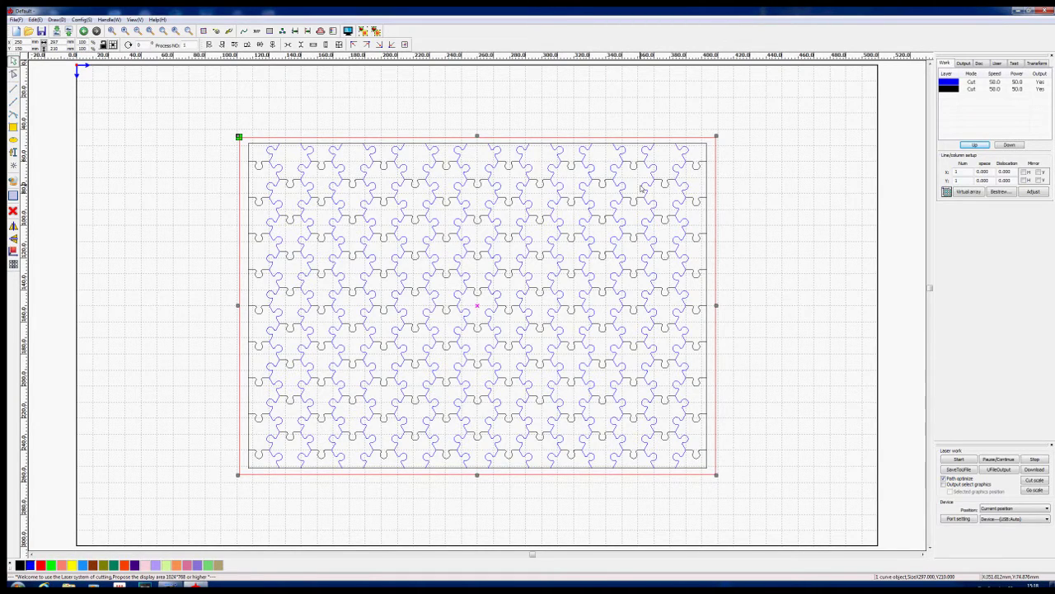
{"action": "left_click", "coordinate": [641, 189]}
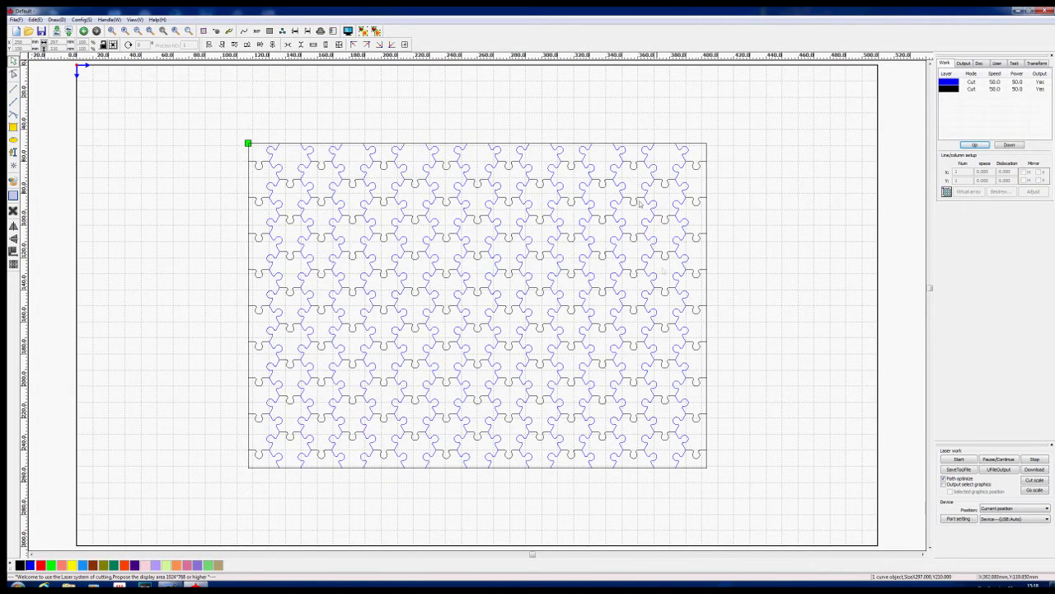
{"action": "left_click", "coordinate": [707, 211]}
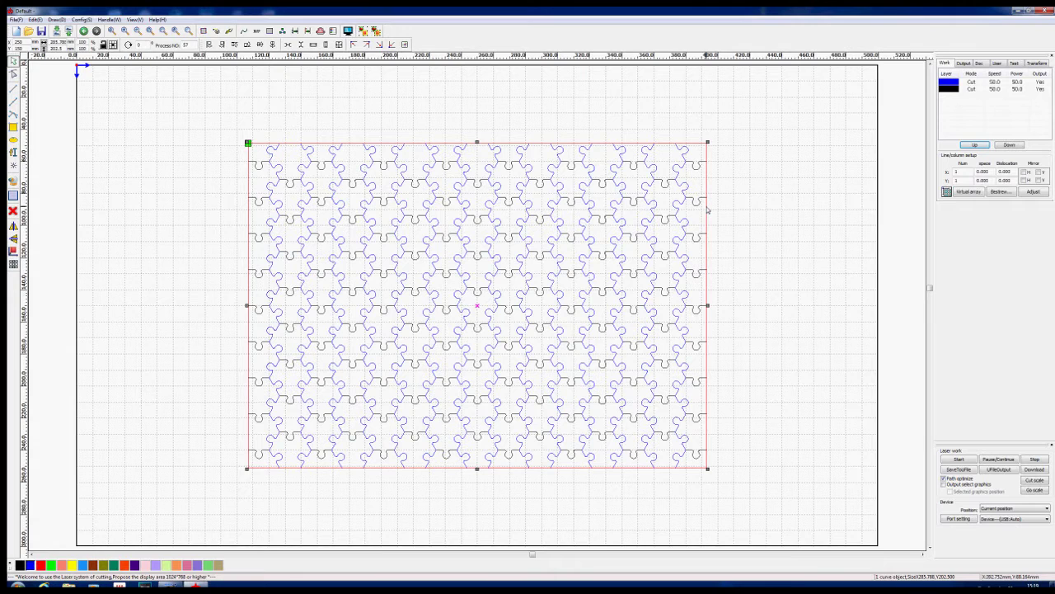
{"action": "left_click", "coordinate": [40, 566]}
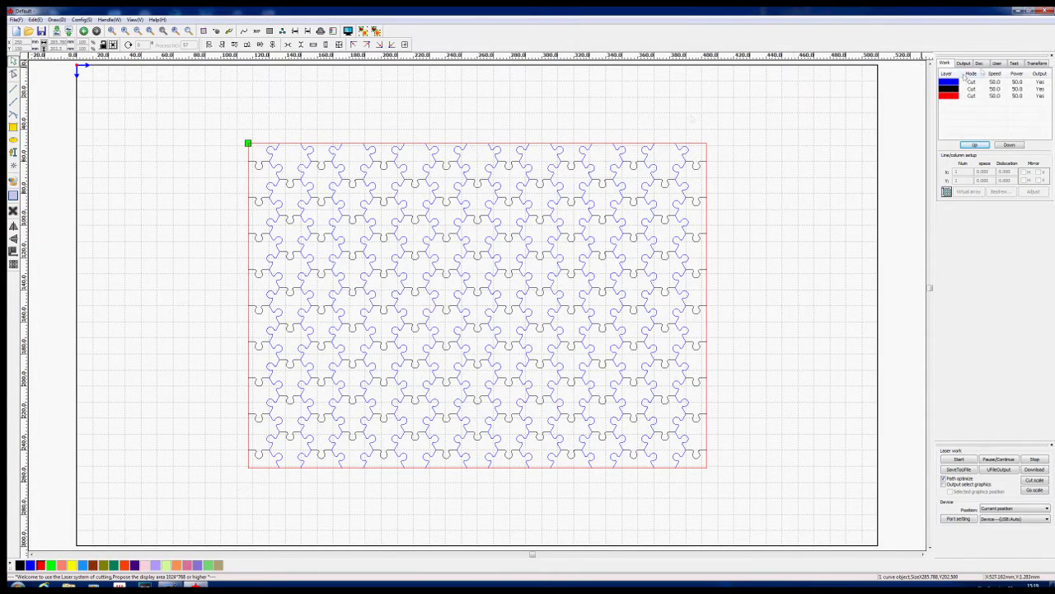
Confirm the blue layer's parameters and enable air blowing on the black layer
{"action": "double_click", "coordinate": [973, 82]}
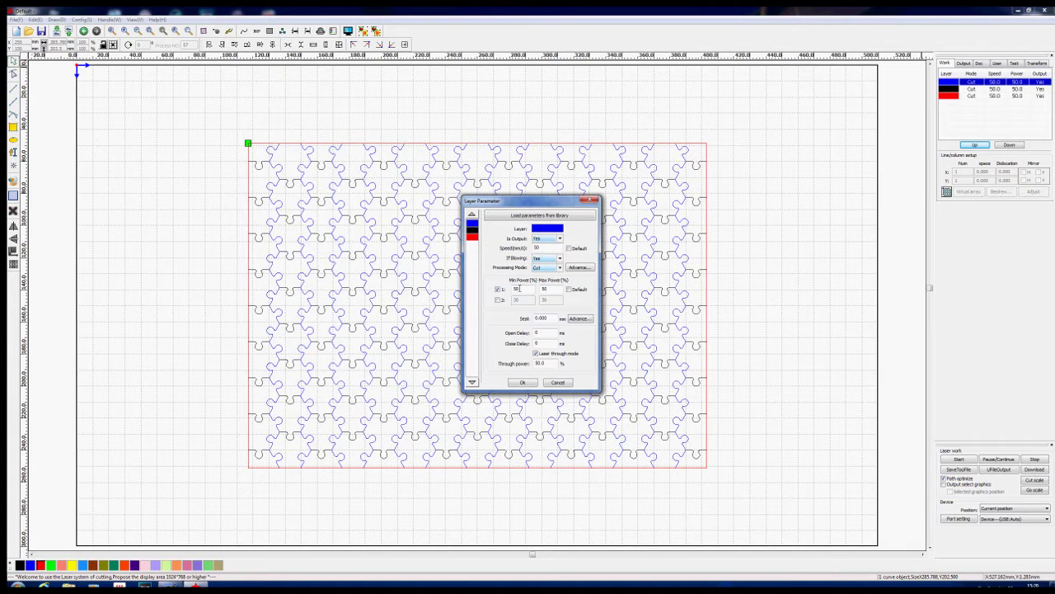
{"action": "left_click", "coordinate": [523, 383]}
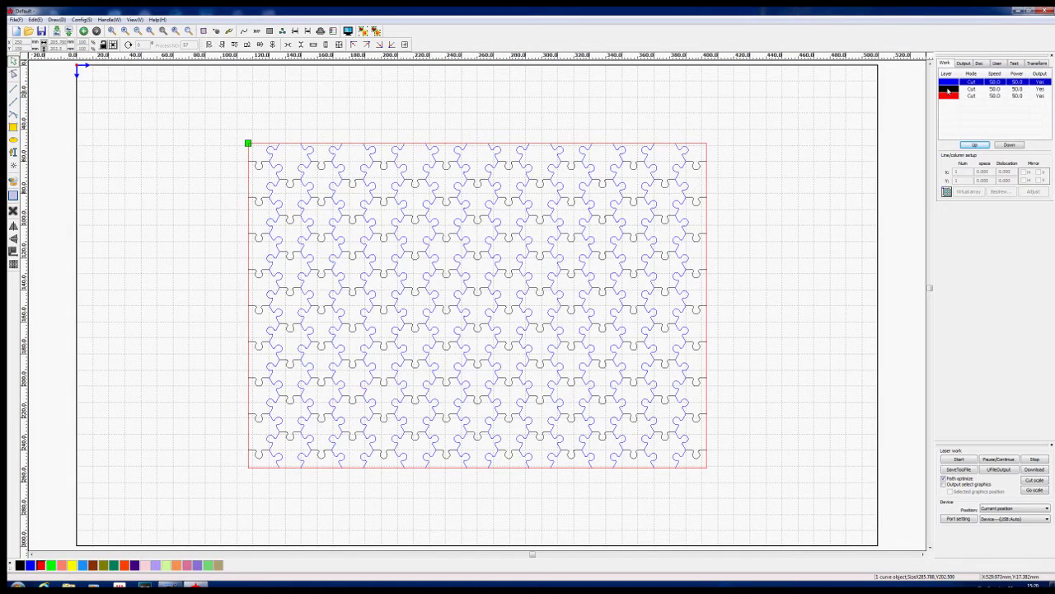
{"action": "double_click", "coordinate": [949, 89]}
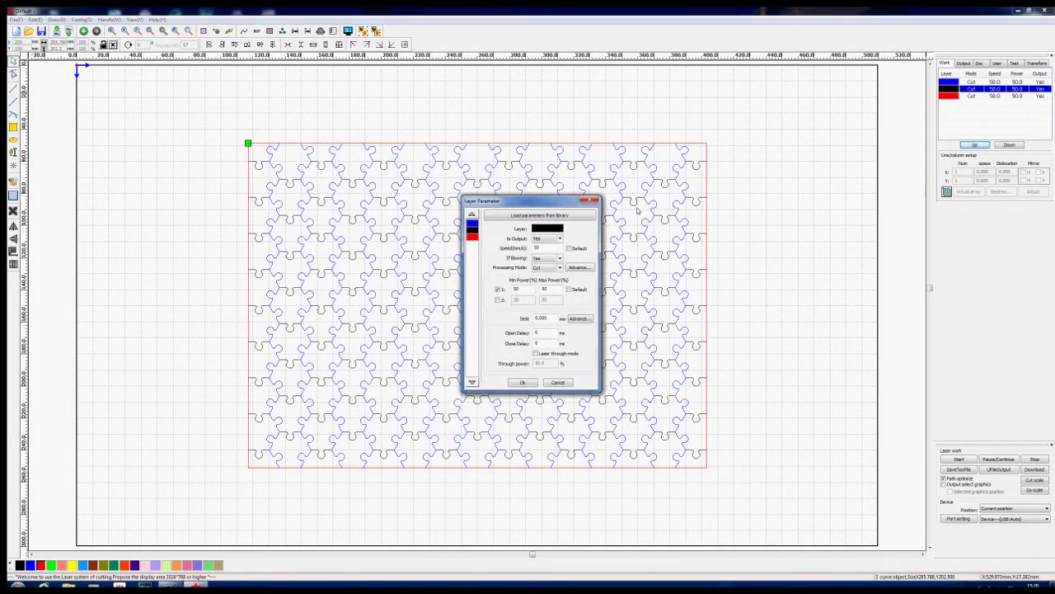
{"action": "left_click", "coordinate": [550, 259]}
{"action": "left_click", "coordinate": [522, 383]}
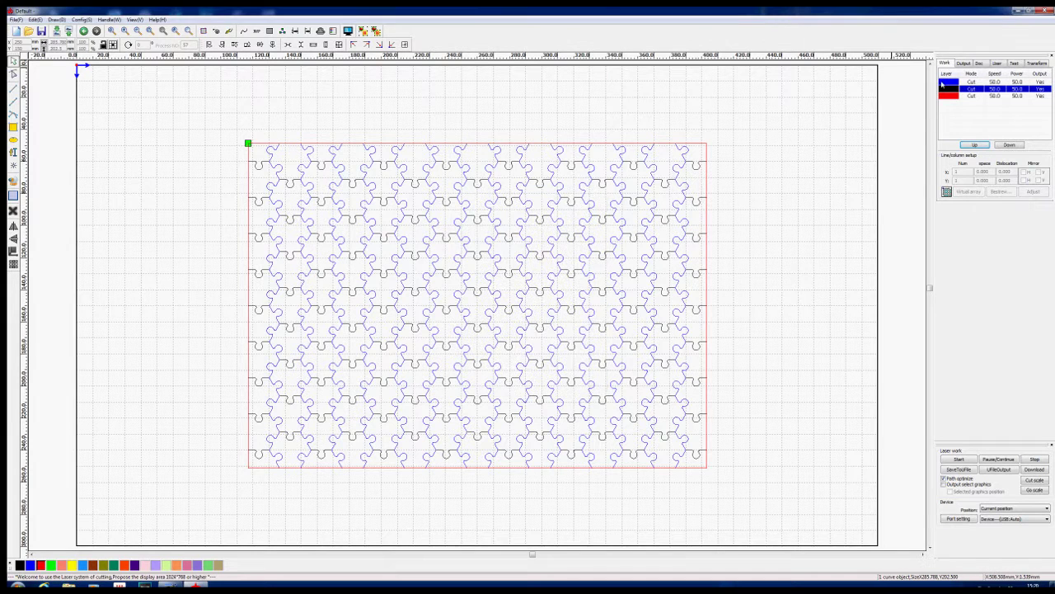
Enable output and air blowing on the red layer, keeping Cut at speed 50, power 50
{"action": "double_click", "coordinate": [947, 97]}
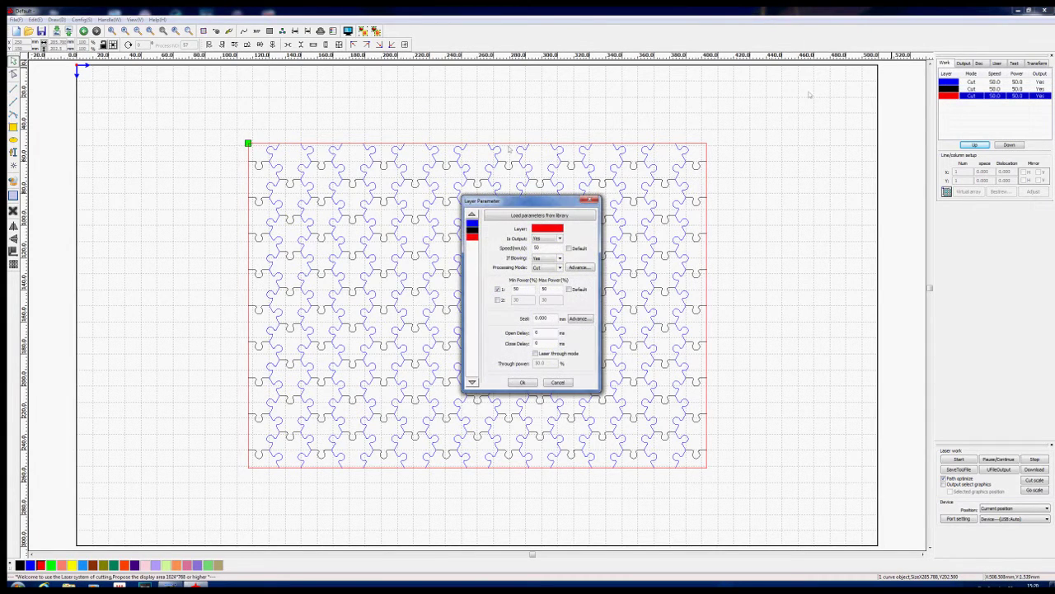
{"action": "left_click", "coordinate": [549, 238]}
{"action": "left_click", "coordinate": [548, 258]}
{"action": "left_click", "coordinate": [523, 383]}
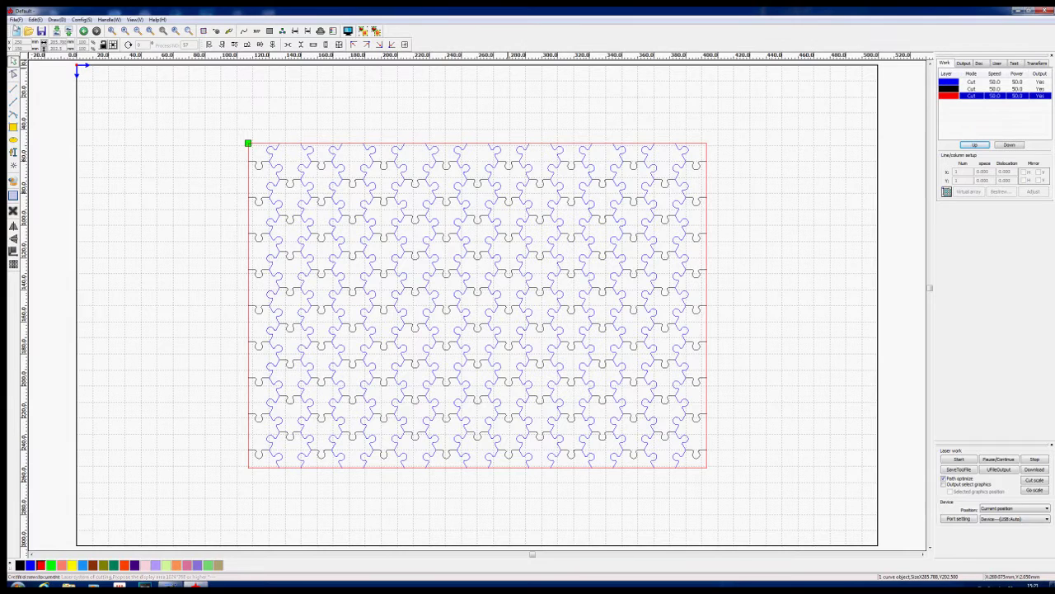
Accept the save-changes prompt from New to store the design as jigsaw
{"action": "left_click", "coordinate": [17, 33]}
{"action": "key", "text": "Return"}
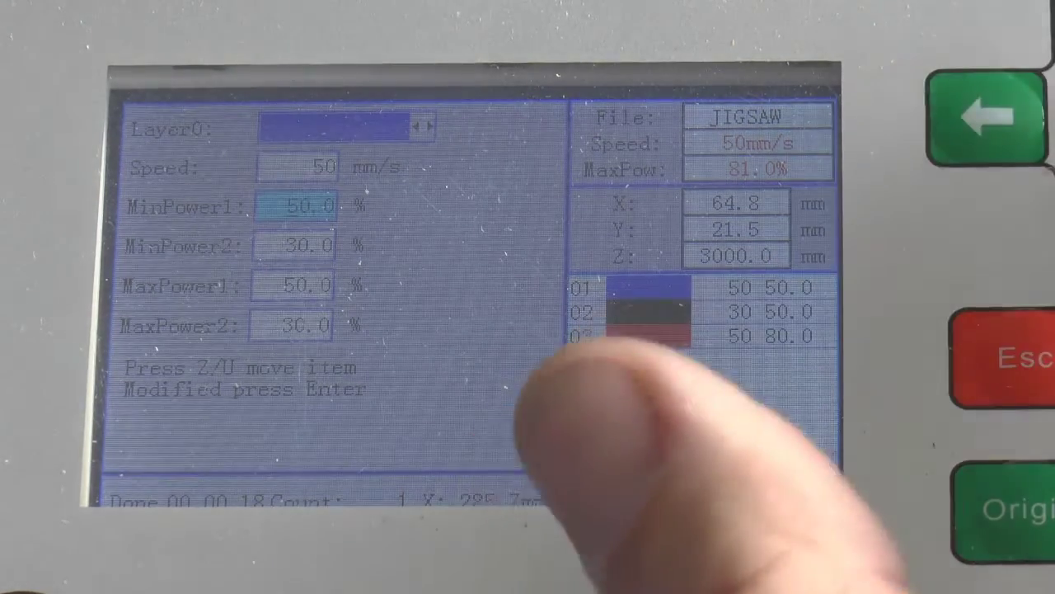
Set Layer0's MinPower1 and MaxPower1 to 80% on the Ruida panel and save
{"action": "key", "text": "Up"}
{"action": "key", "text": "Up"}
{"action": "key", "text": "Up"}
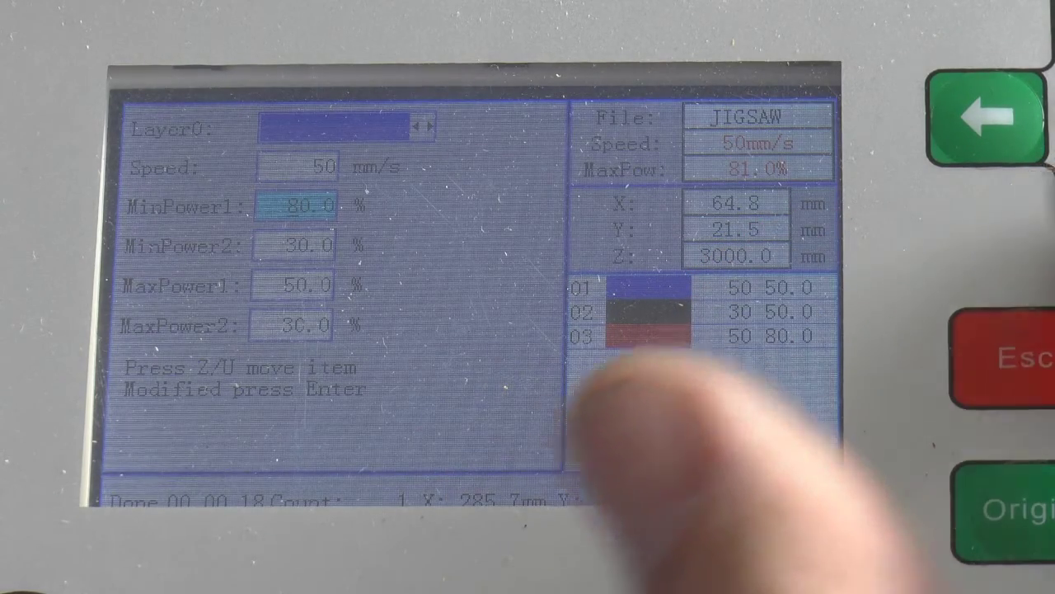
{"action": "key", "text": "Down"}
{"action": "key", "text": "Down"}
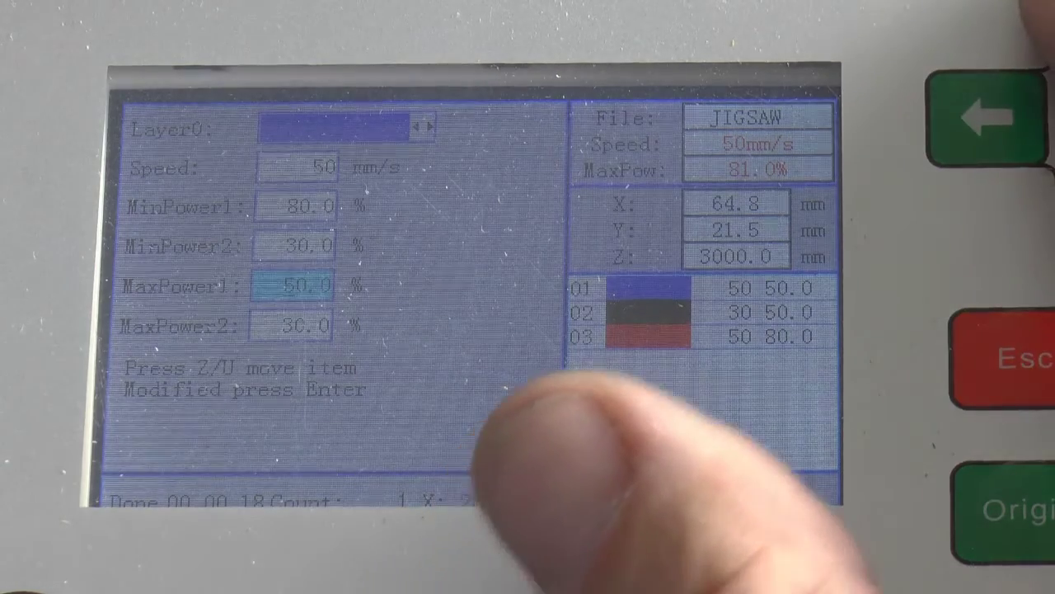
{"action": "key", "text": "Right"}
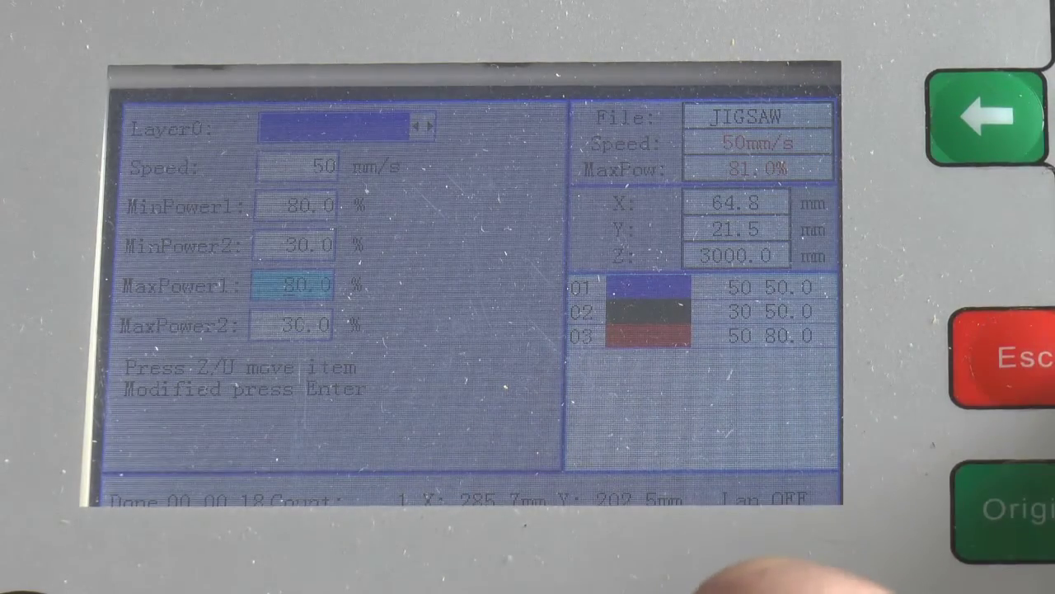
{"action": "key", "text": "Return"}
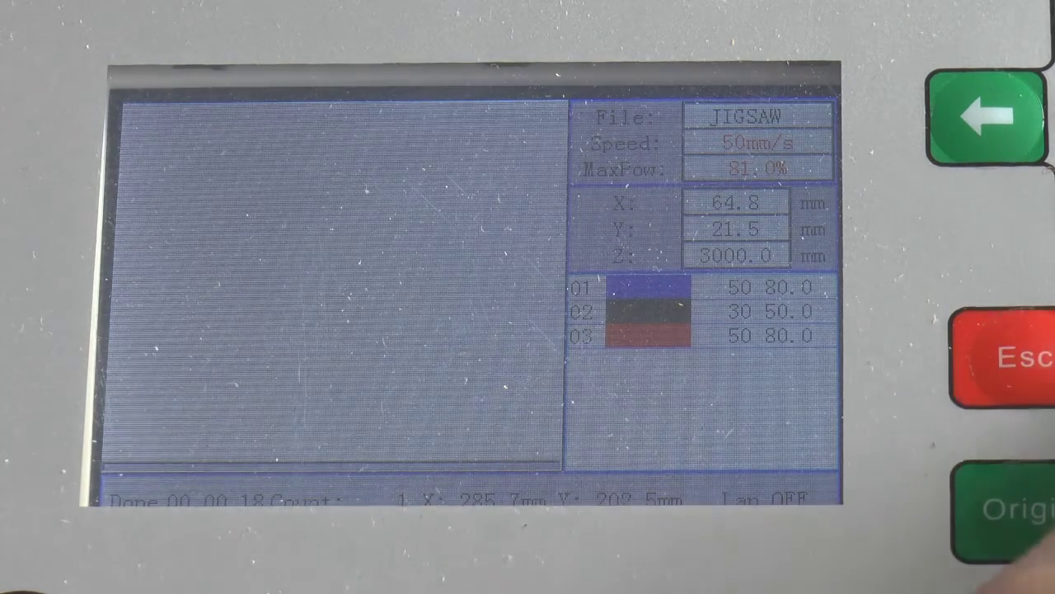
On the Ruida panel, set Layer1 (black) to Speed 50 mm/s with MinPower1 and MaxPower1 at 80%
{"action": "key", "text": "Return"}
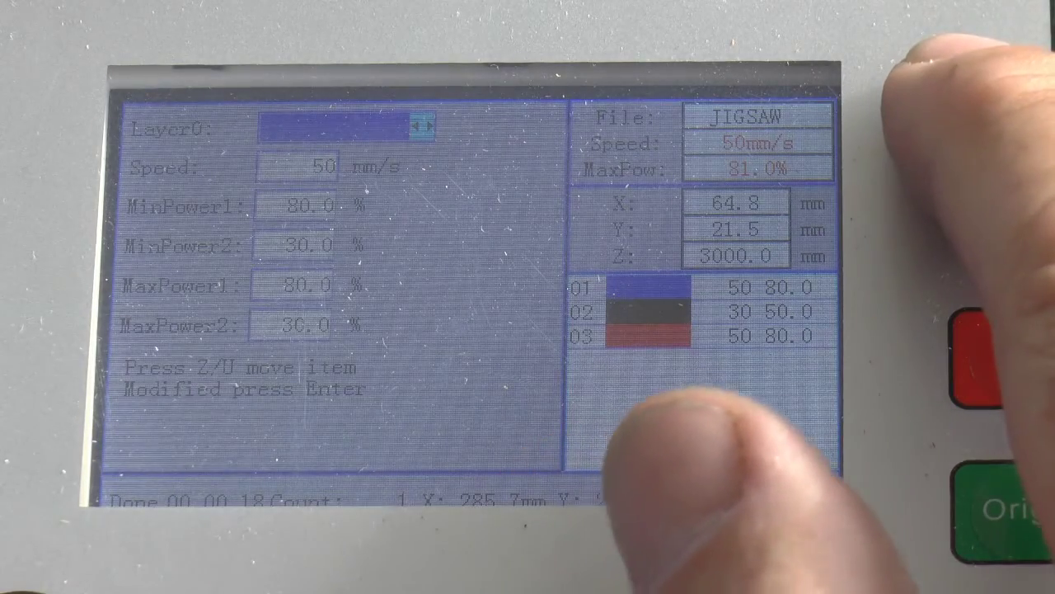
{"action": "key", "text": "Left"}
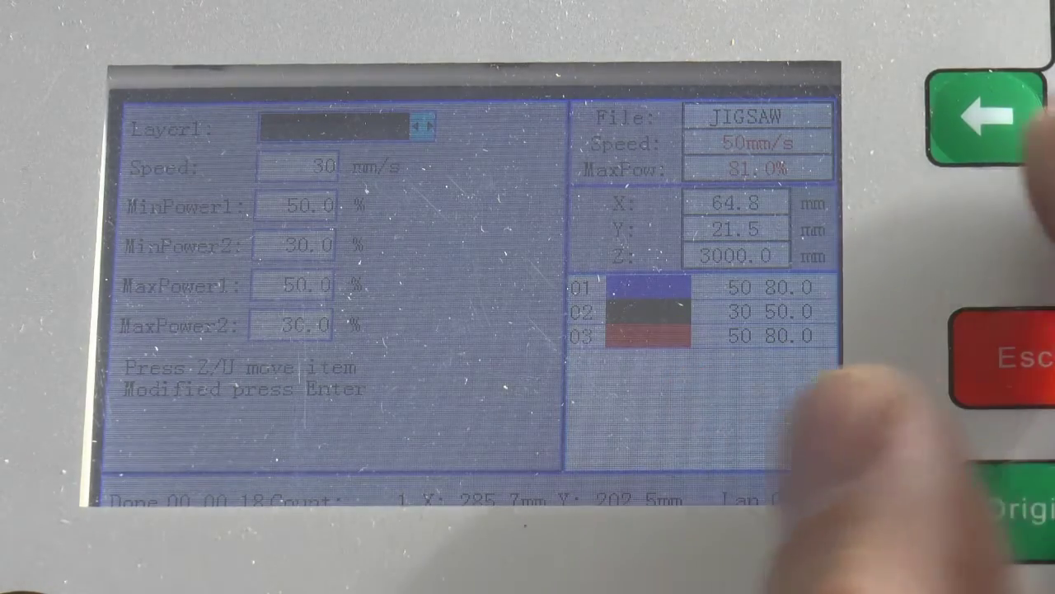
{"action": "key", "text": "Down"}
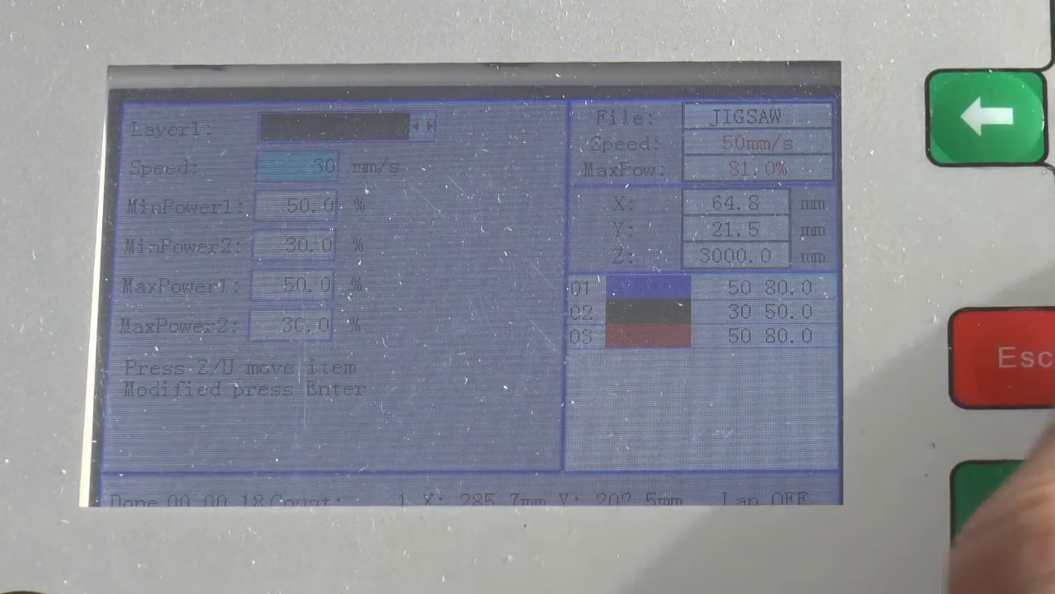
{"action": "key", "text": "Down"}
{"action": "key", "text": "Down"}
{"action": "key", "text": "Down"}
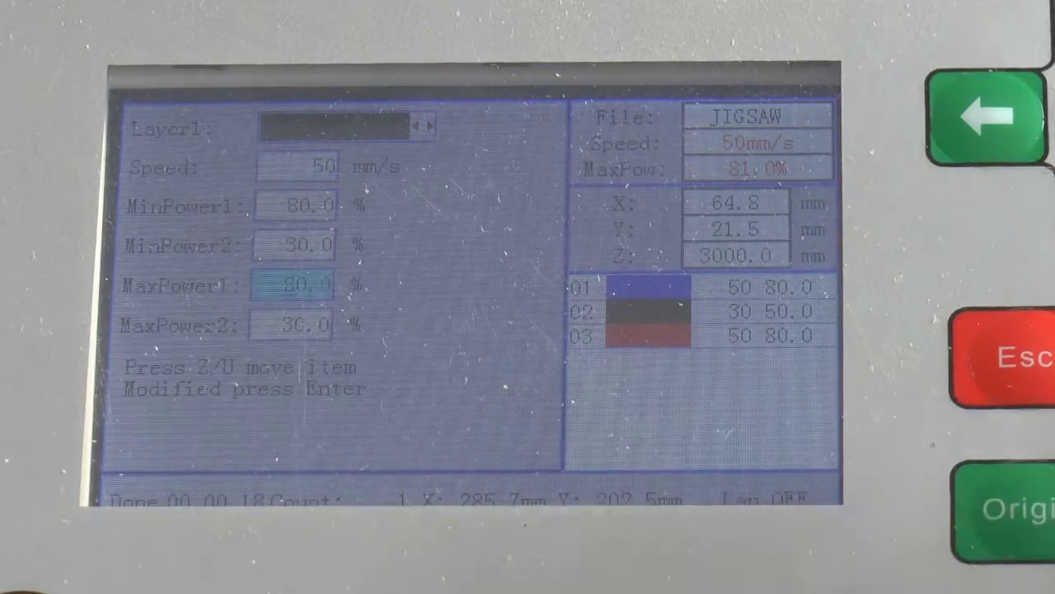
{"action": "key", "text": "Return"}
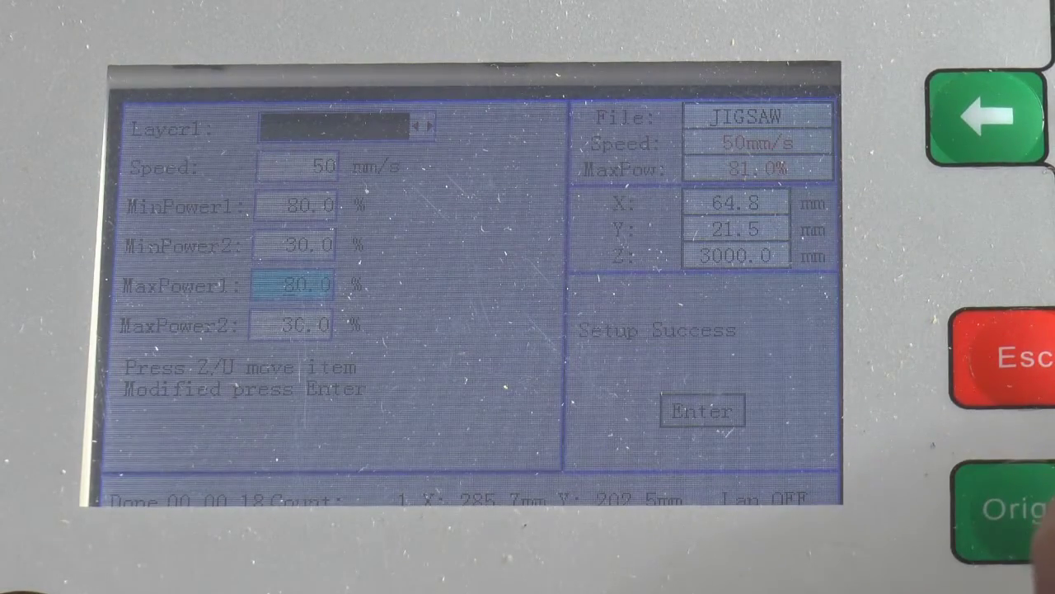